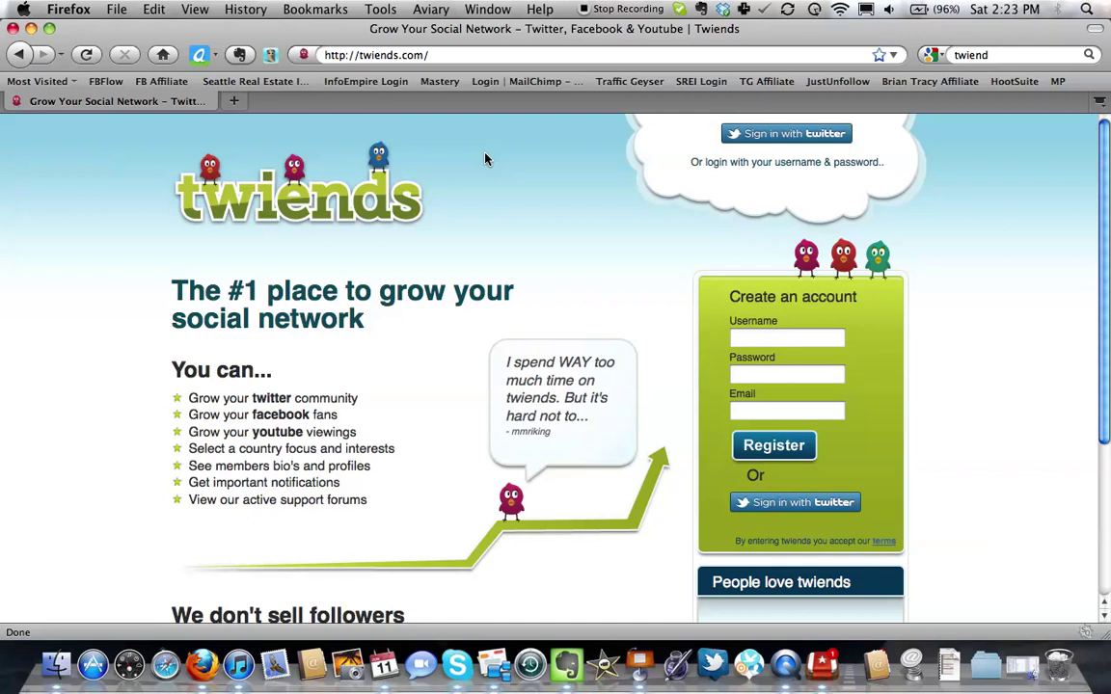
Sign in to Twiends with Twitter and authorize twiends.com to use the Twitter account.
left_click(315, 56)
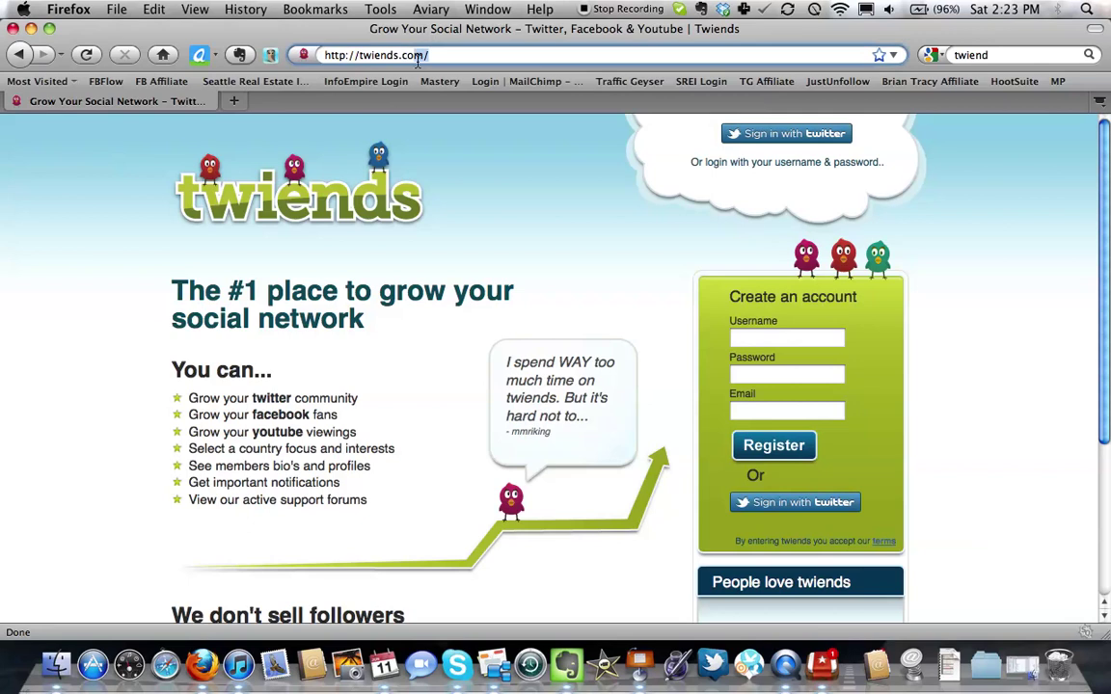
left_click(511, 196)
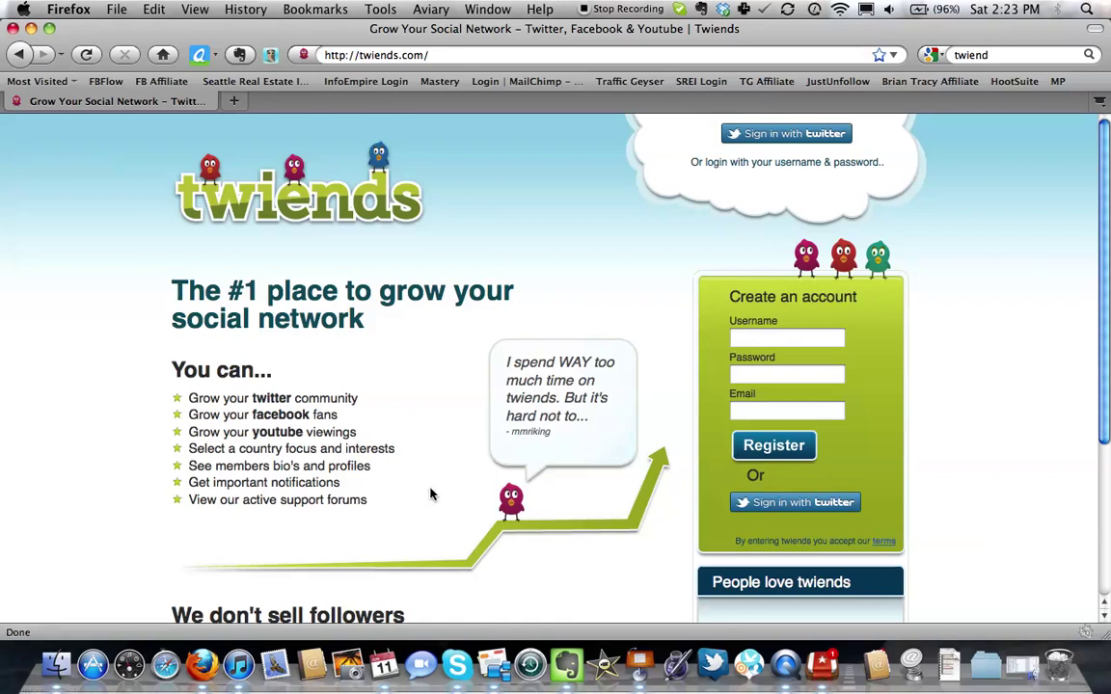
left_click(791, 137)
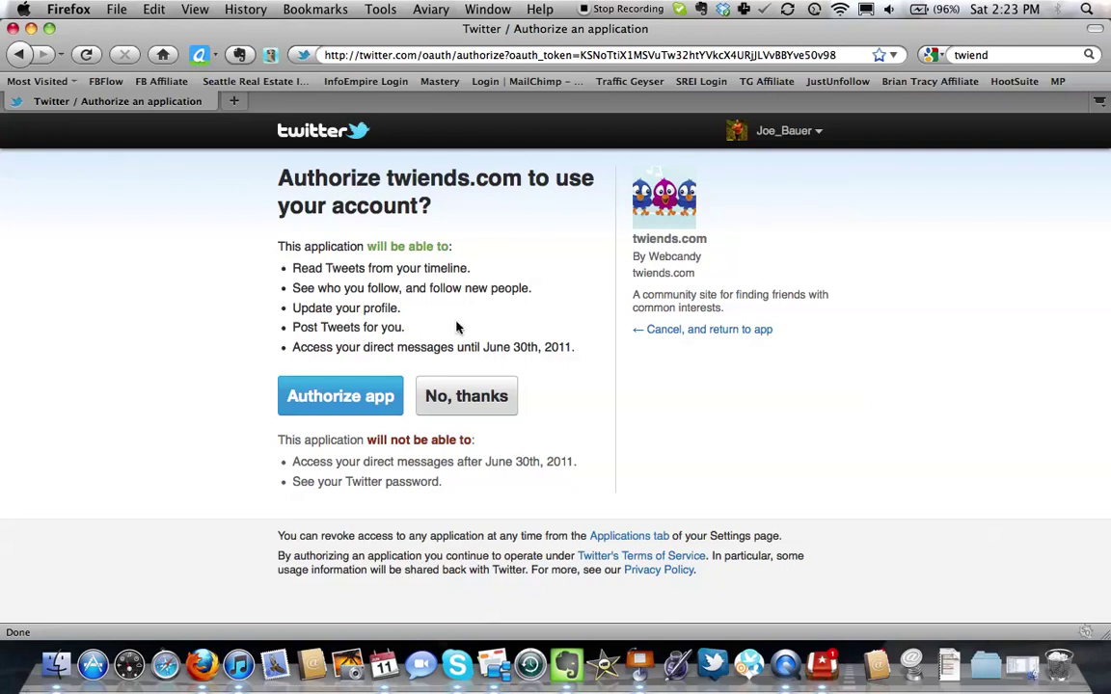
left_click(284, 405)
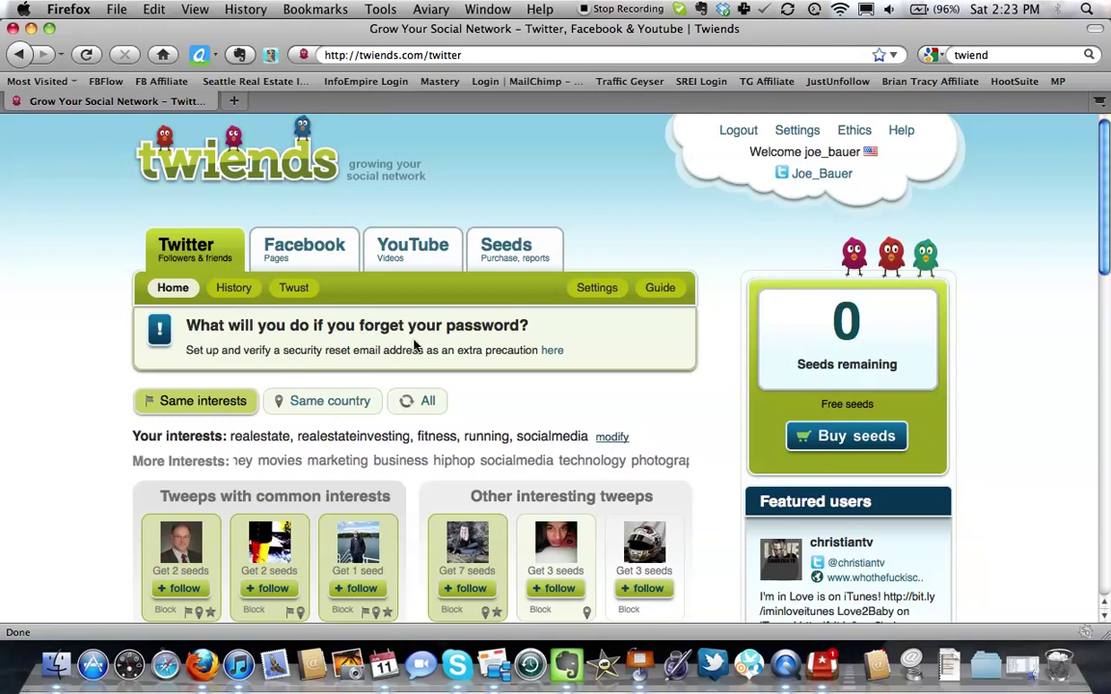
Scroll through the tweep suggestions for realestate, fitness, running and socialmedia interests.
left_click_drag(1107, 198, 1109, 246)
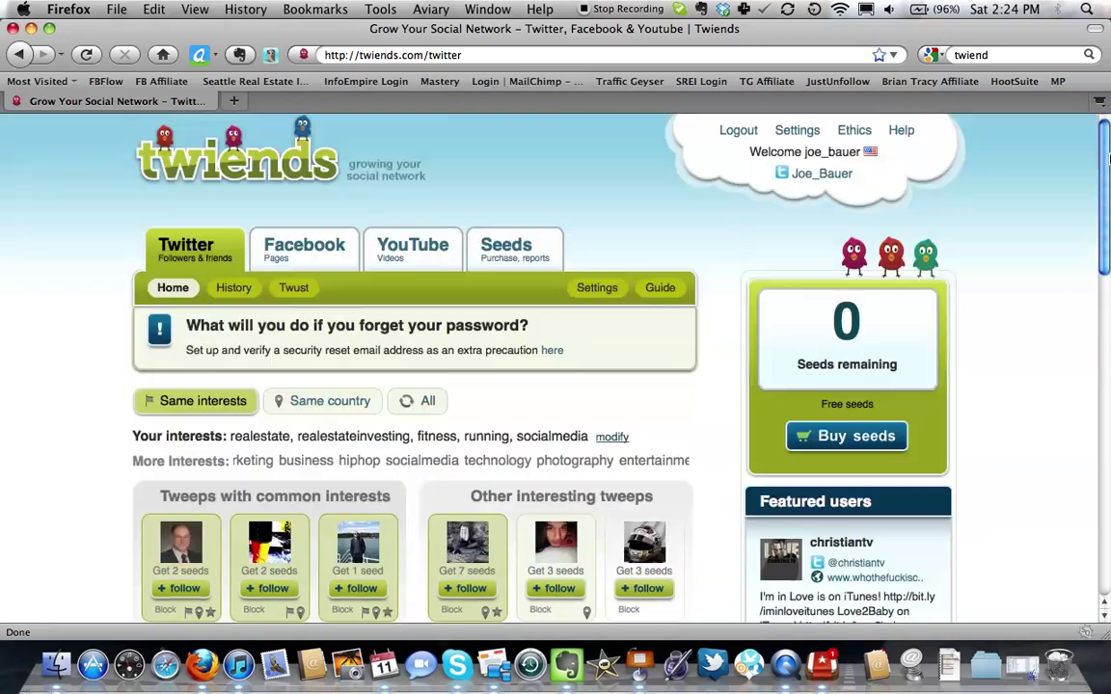
left_click(1108, 149)
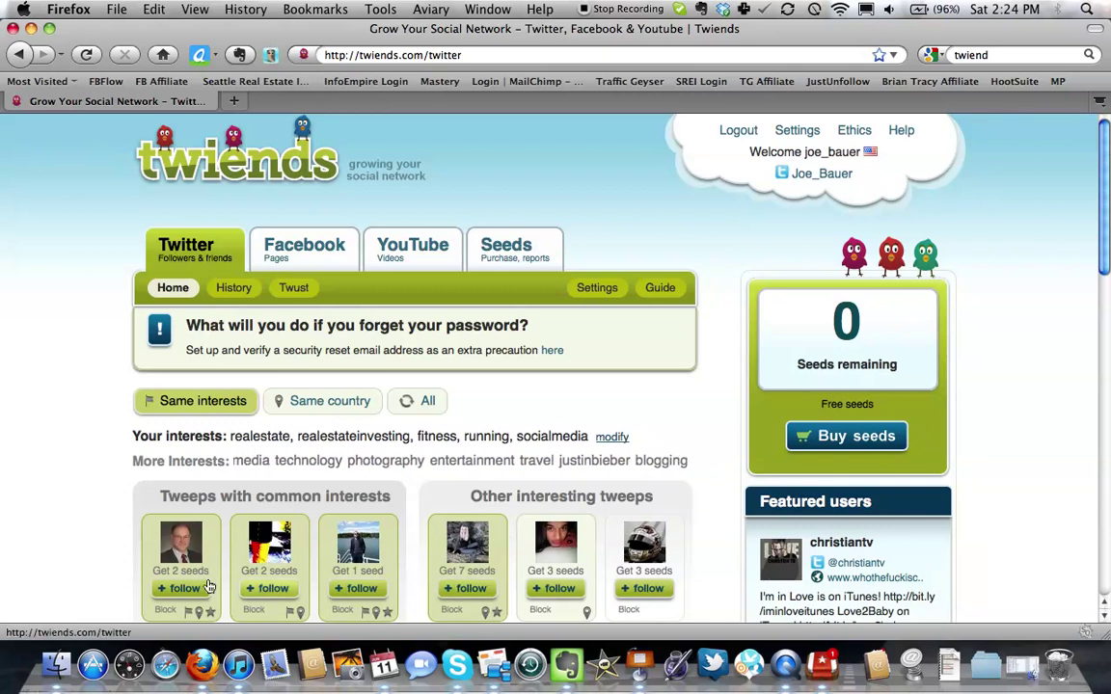
mouse_move(178, 558)
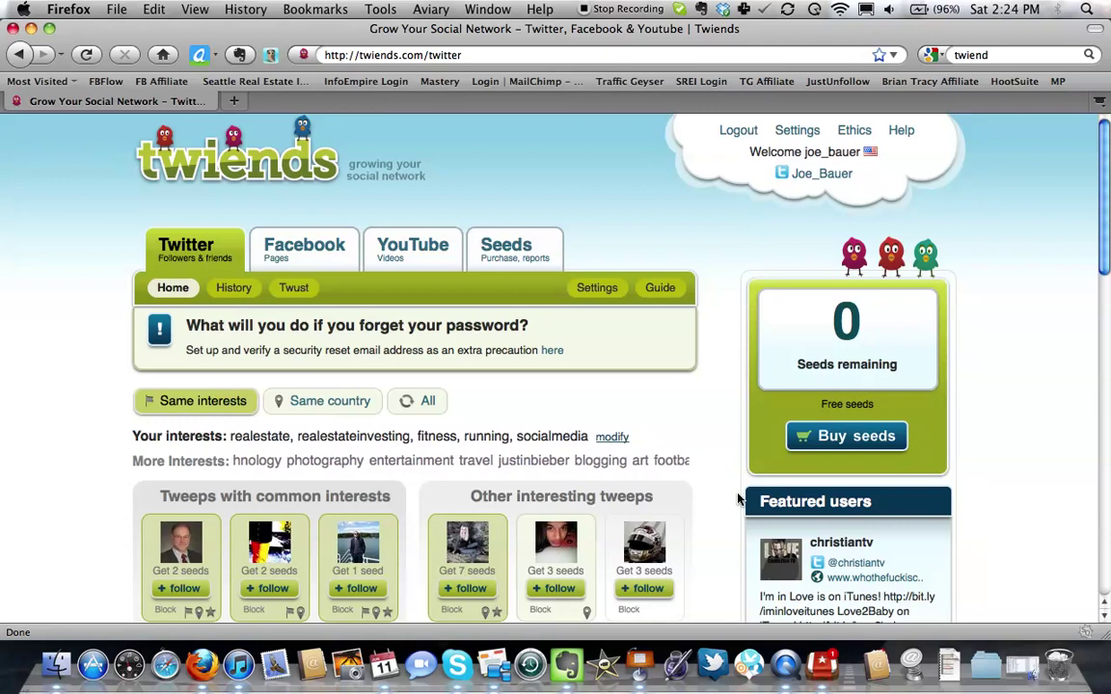
left_click_drag(1107, 207, 1108, 244)
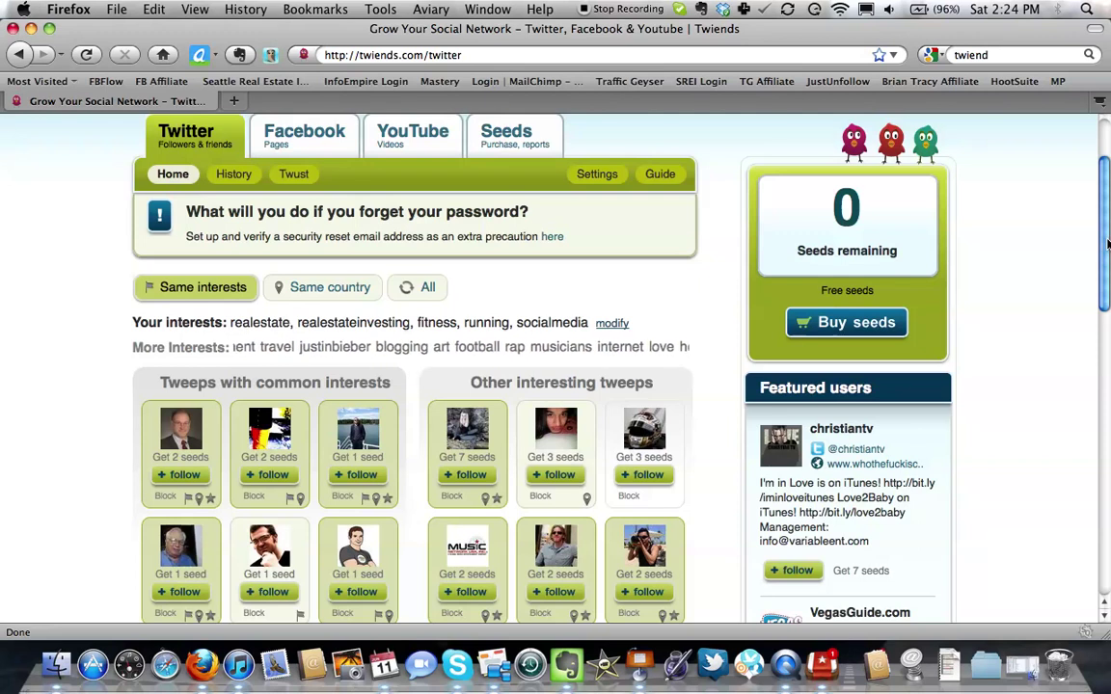
Follow eight suggested tweeps in a row, raising the seed balance to 28.
left_click(466, 476)
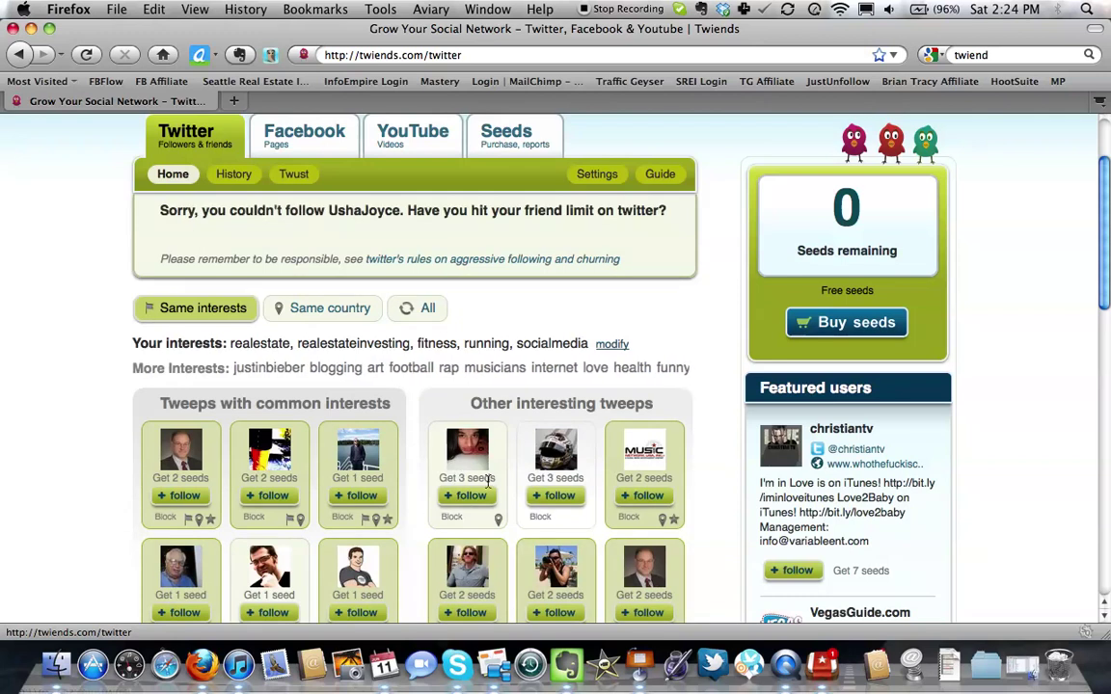
left_click(461, 498)
left_click(460, 498)
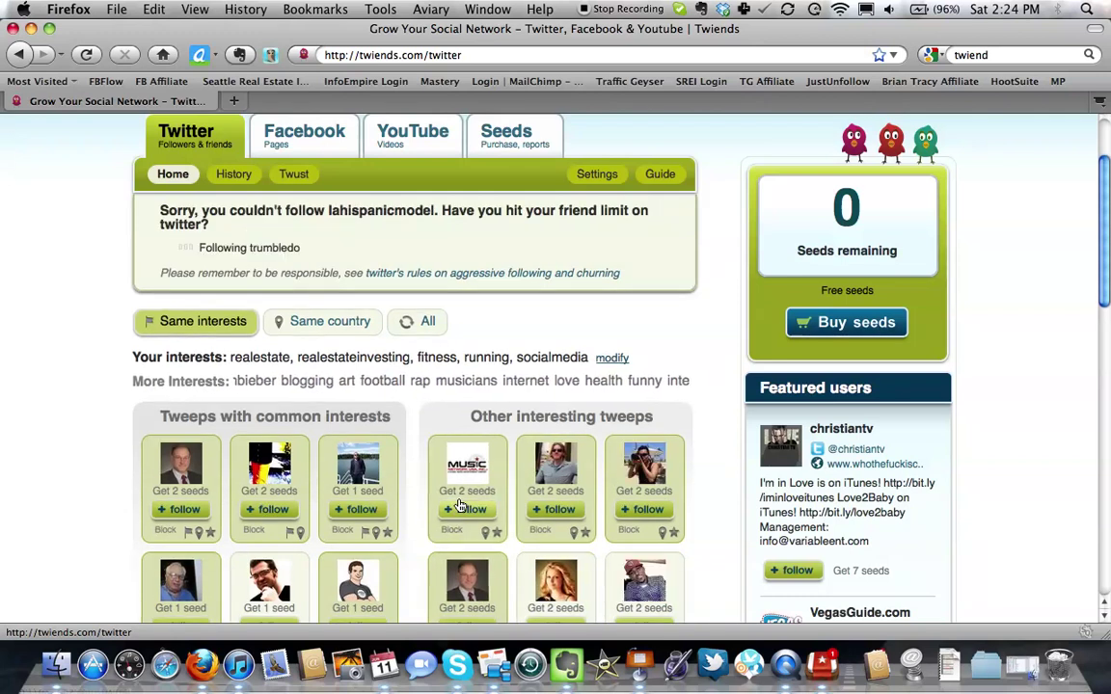
left_click(466, 496)
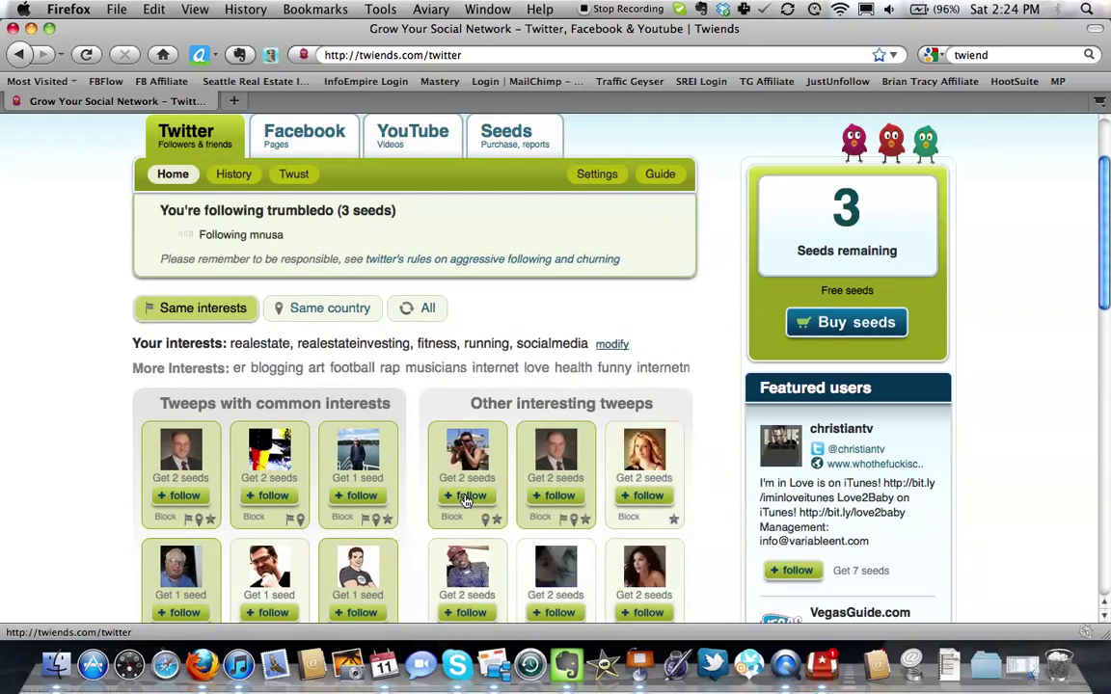
left_click(466, 497)
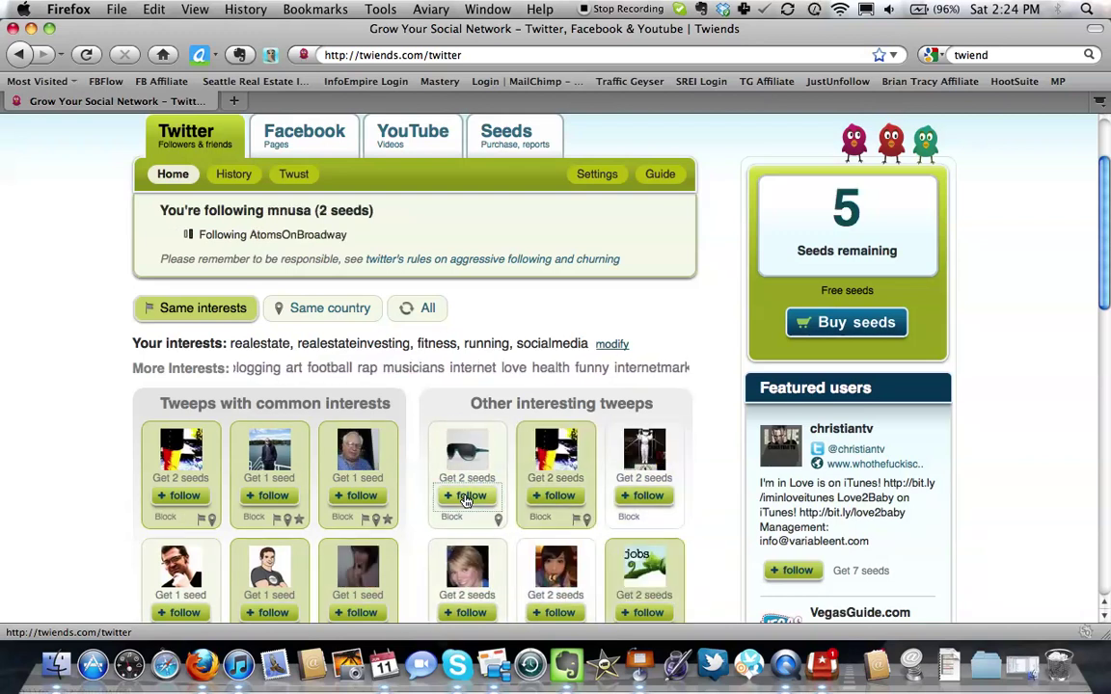
left_click(466, 496)
left_click(465, 497)
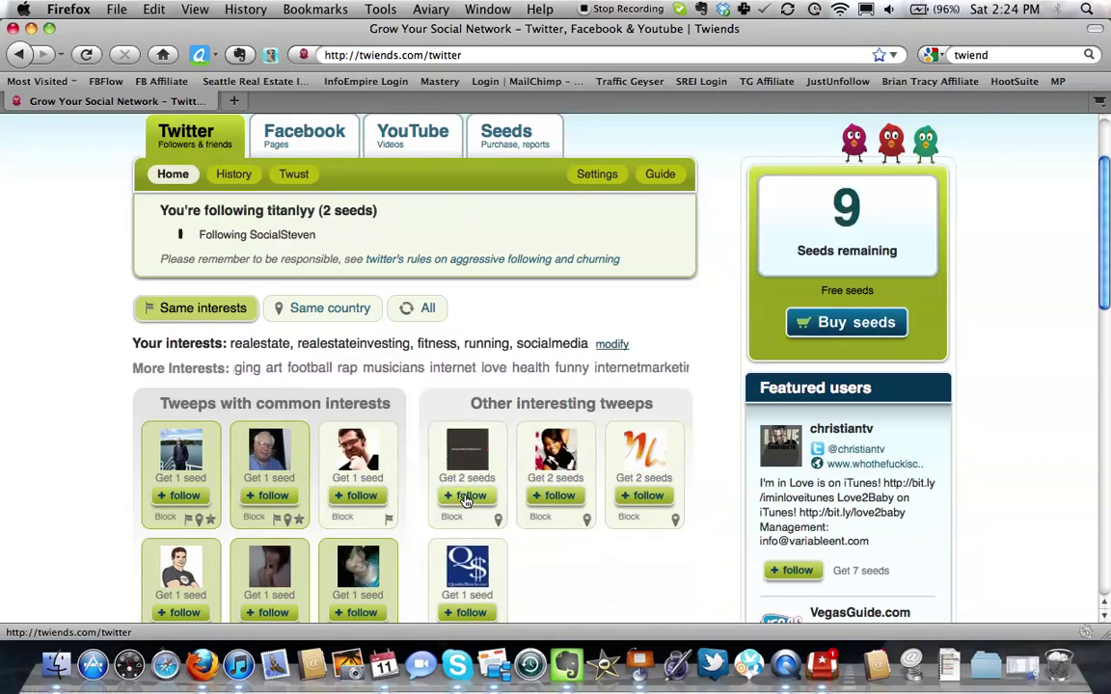
left_click(465, 496)
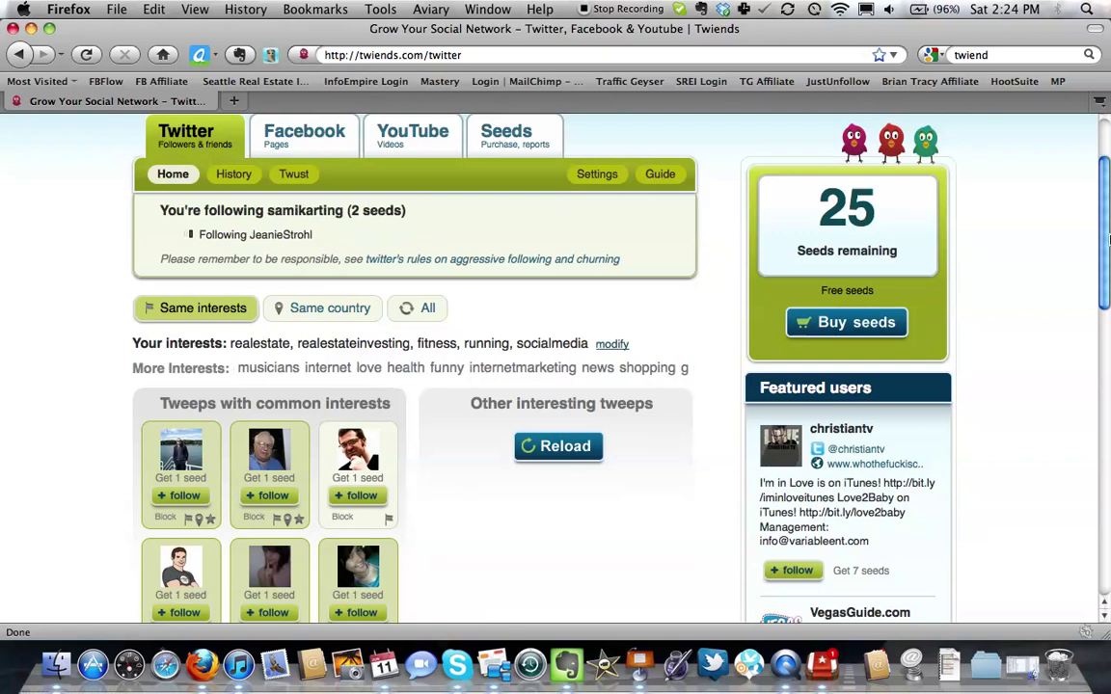
left_click_drag(1106, 247, 1108, 183)
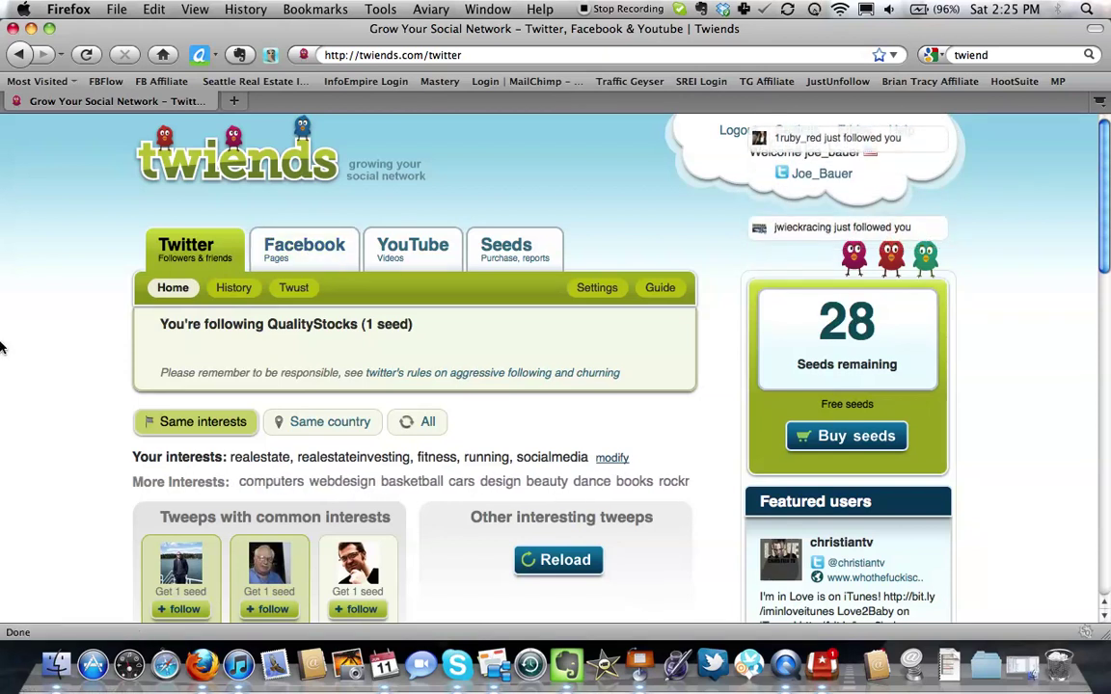
Switch to the Facebook pages section, browse the page suggestions, and start liking one.
left_click(277, 256)
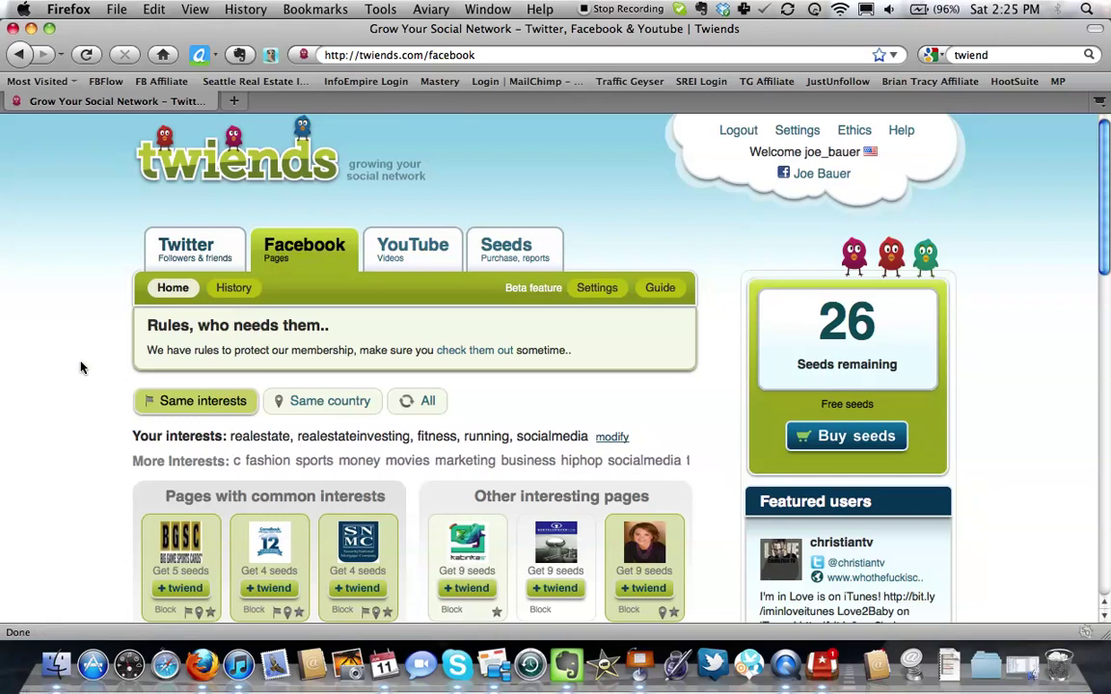
left_click_drag(1108, 199, 1107, 255)
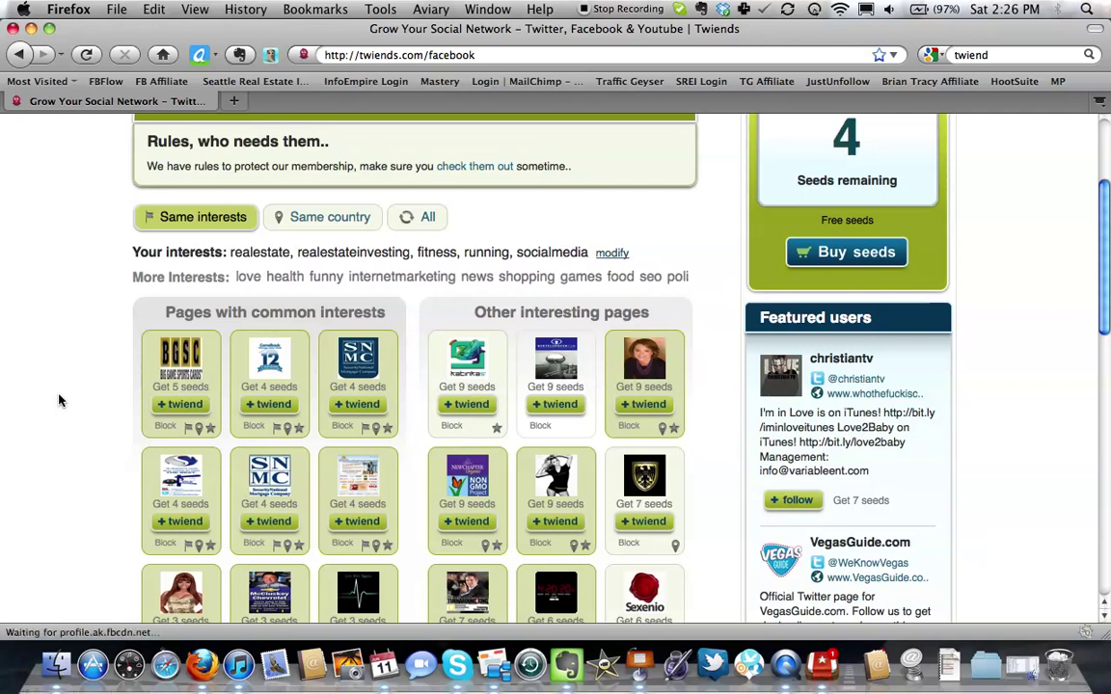
left_click(193, 409)
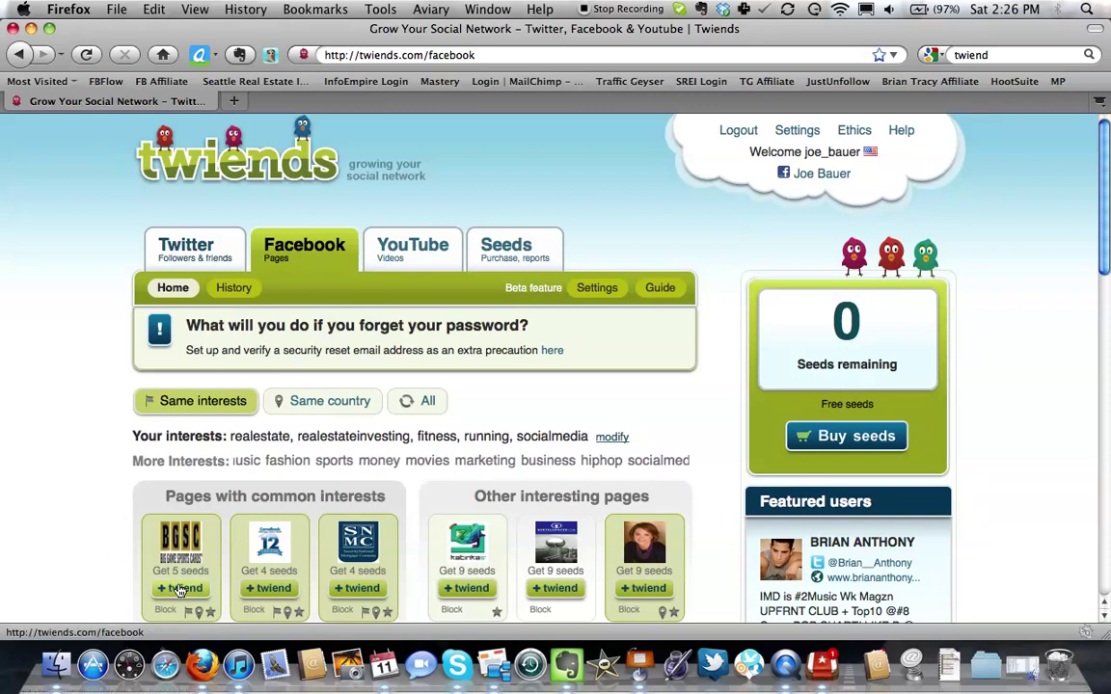
Like the Big Game Sports Cards Inc and Camelback Volkswagen Subaru Mazda pages, then close the prompt.
left_click(175, 538)
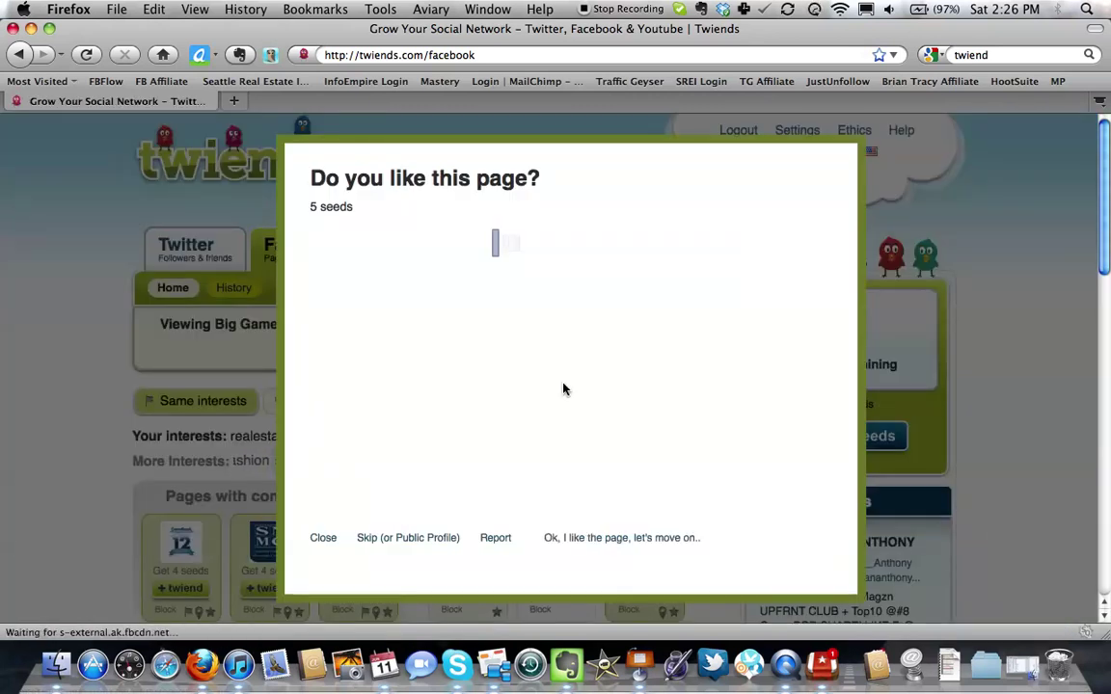
left_click(391, 268)
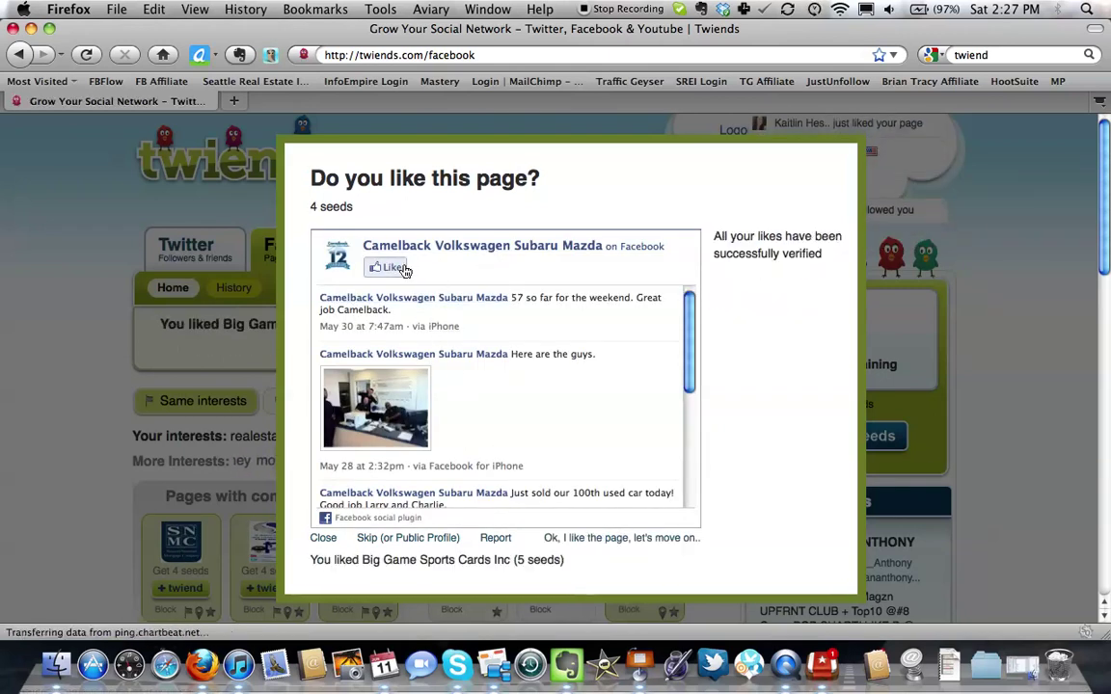
left_click(396, 268)
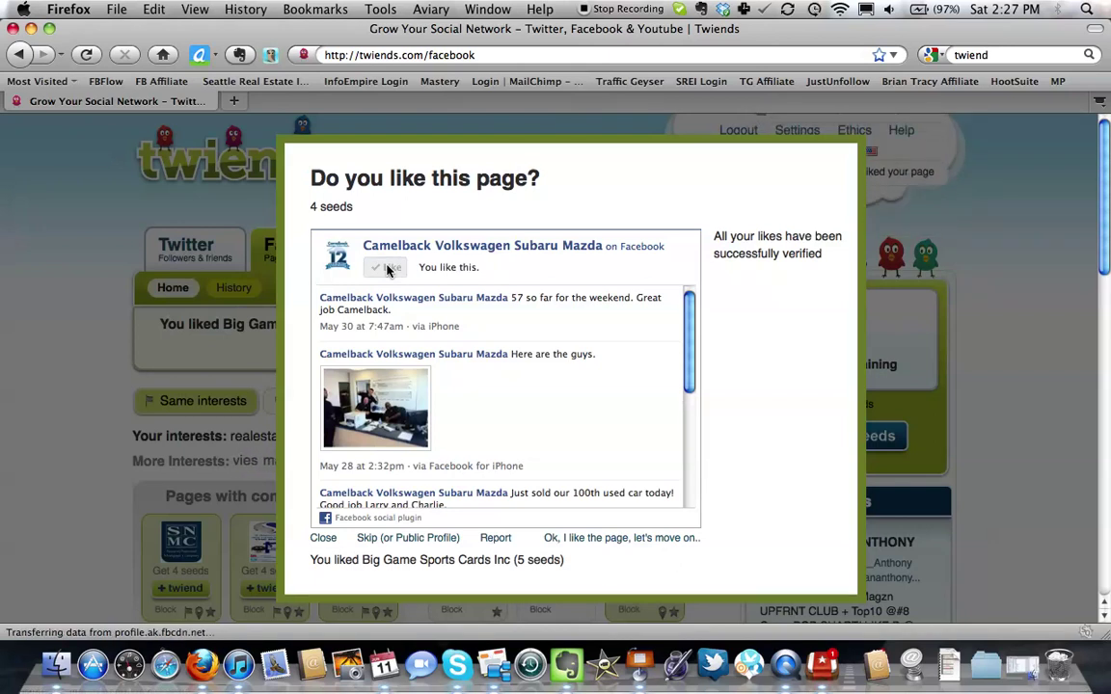
left_click(560, 538)
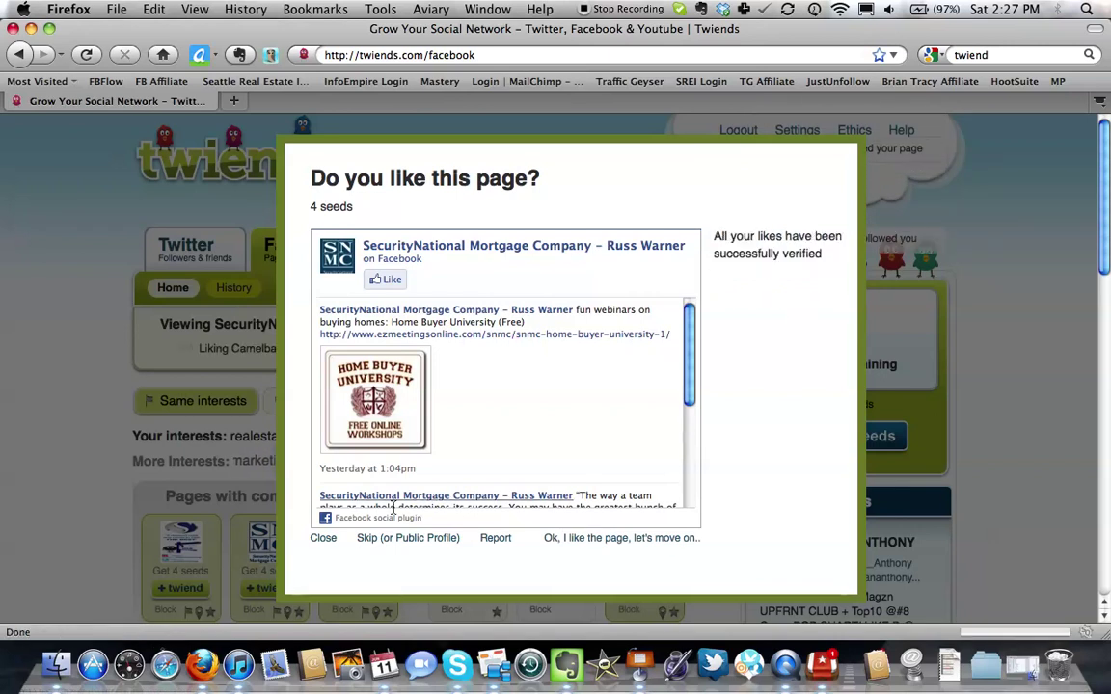
left_click(323, 538)
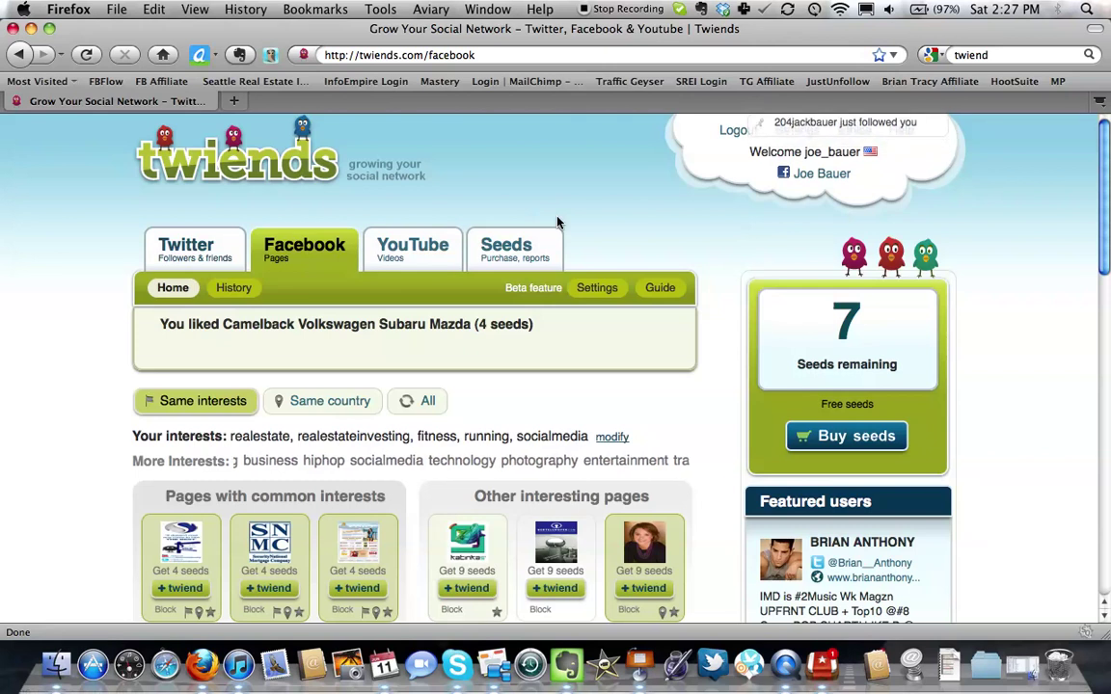
Review the Twitter settings: 2 seeds offered per follow to everyone, 125 follows.
left_click(797, 135)
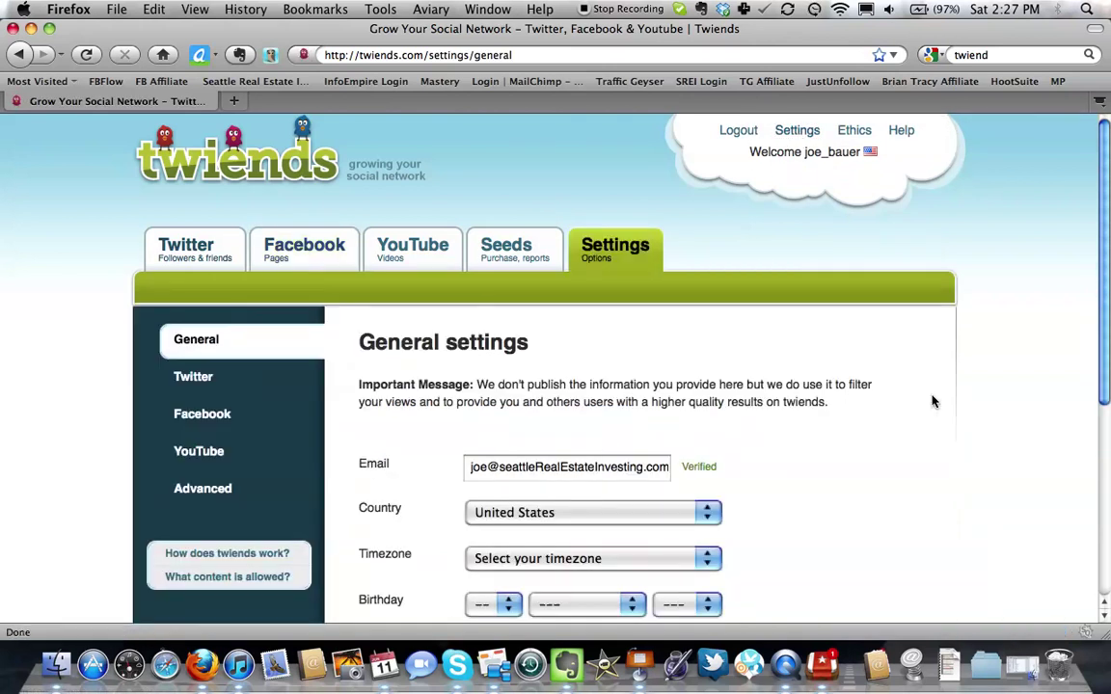
scroll(1095, 284, "down", 5)
scroll(529, 398, "up", 5)
left_click(193, 376)
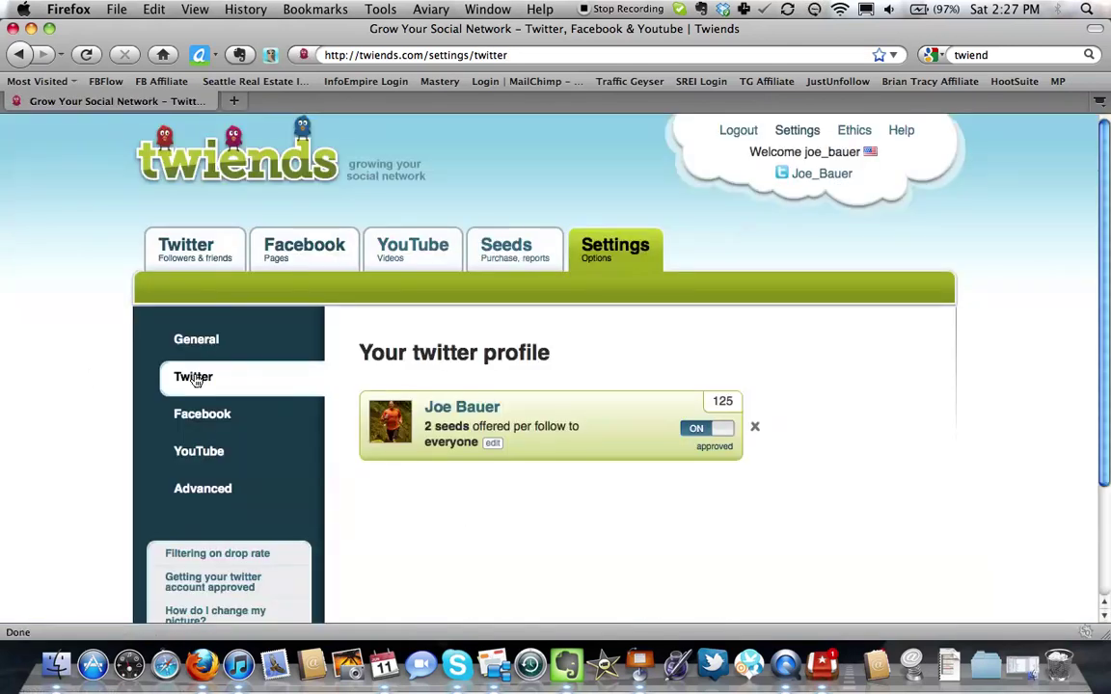
mouse_move(476, 427)
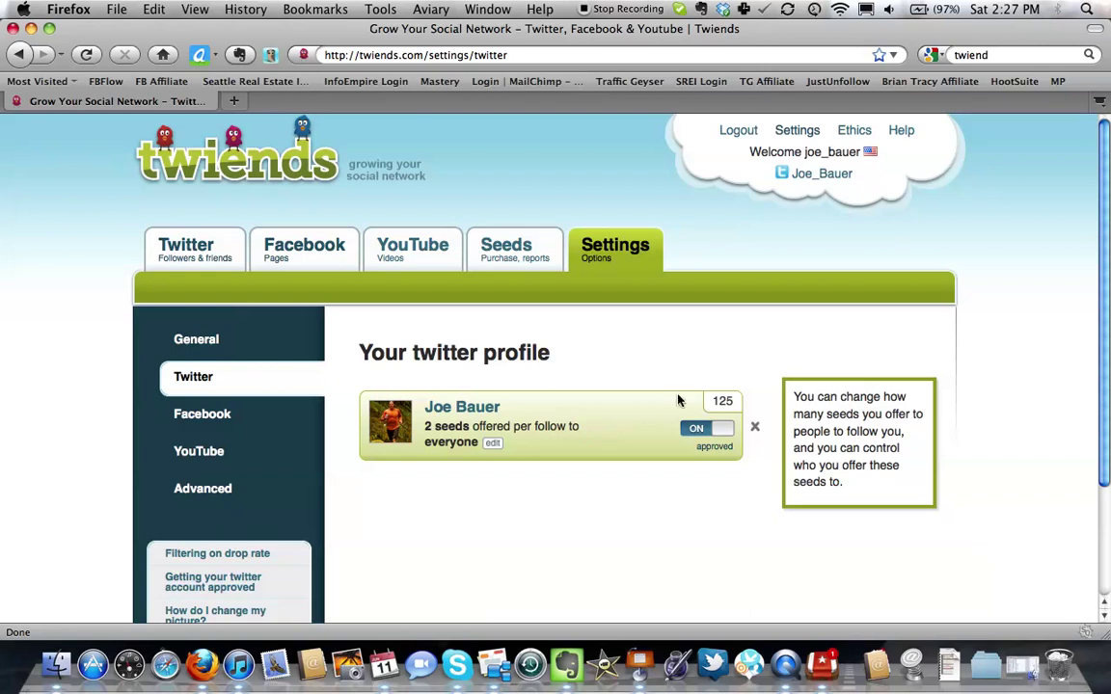
mouse_move(730, 408)
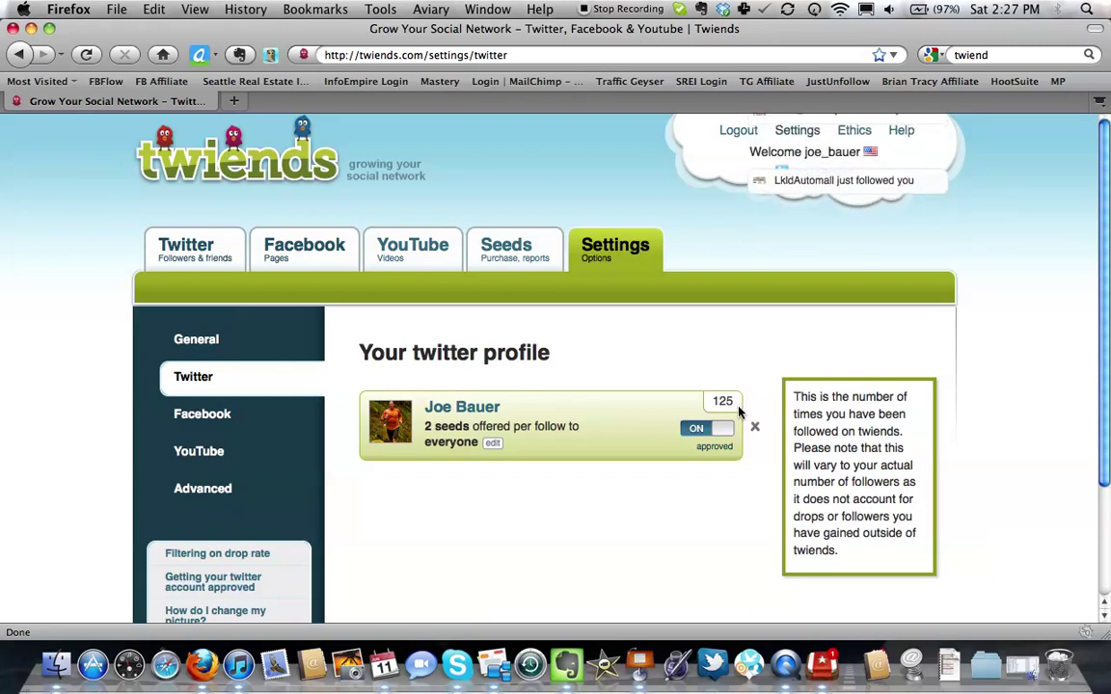
left_click(218, 421)
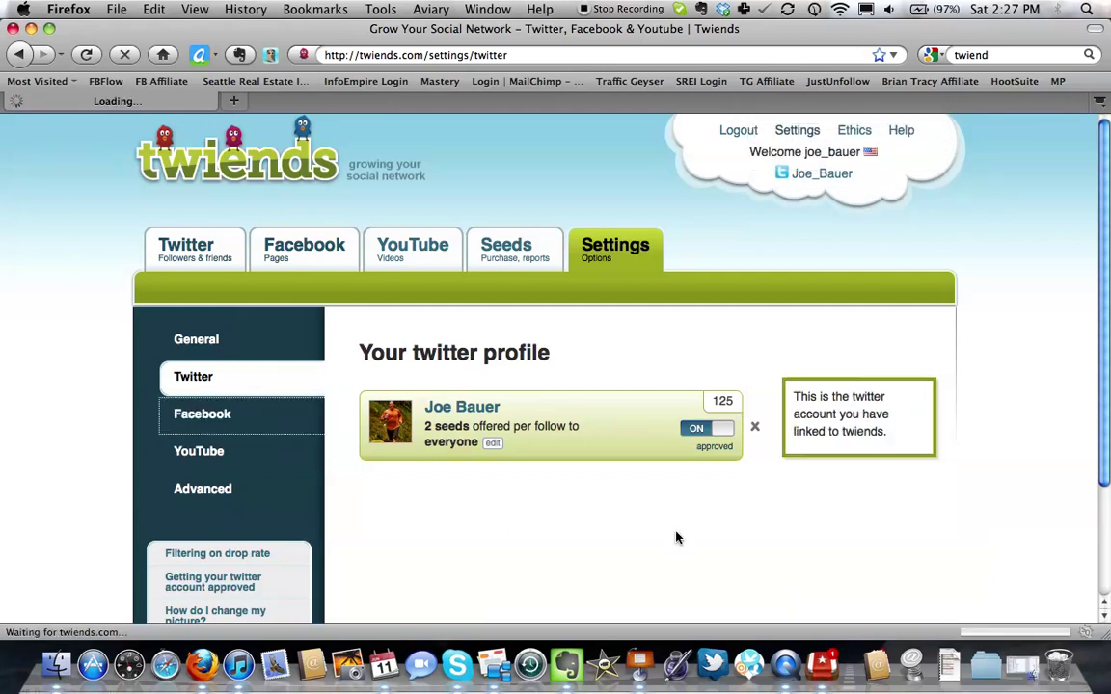
Scroll through the Facebook profile and three pages, including Seattle Real Estate Investing at 4 seeds.
left_click_drag(1106, 326, 1107, 479)
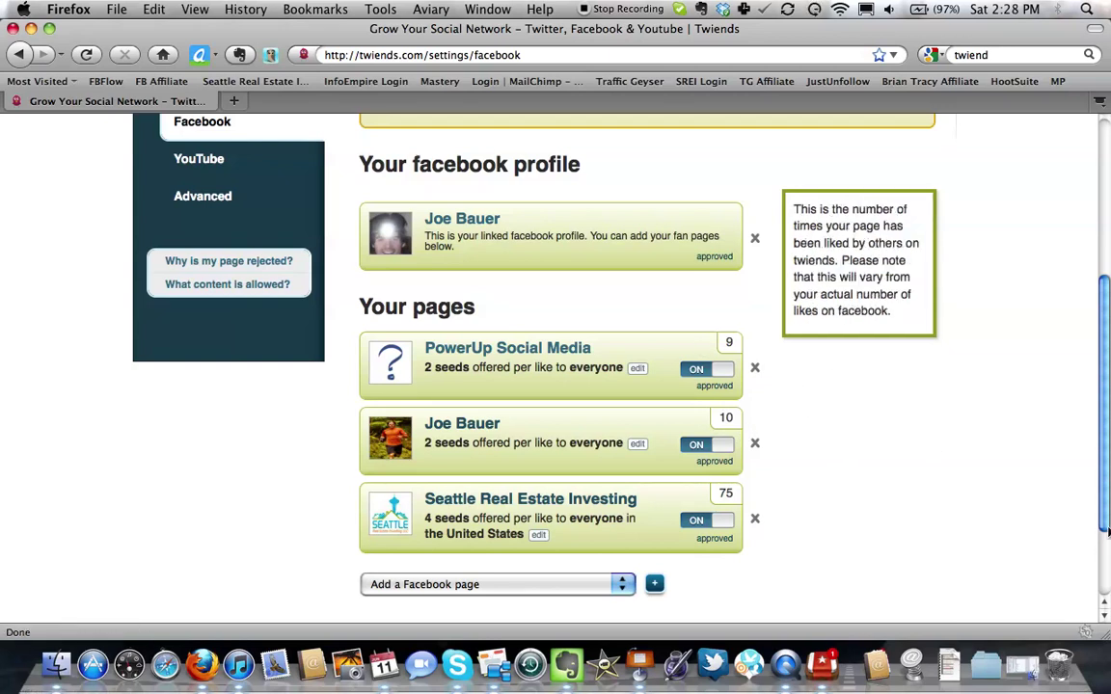
scroll(1107, 508, "up", 2)
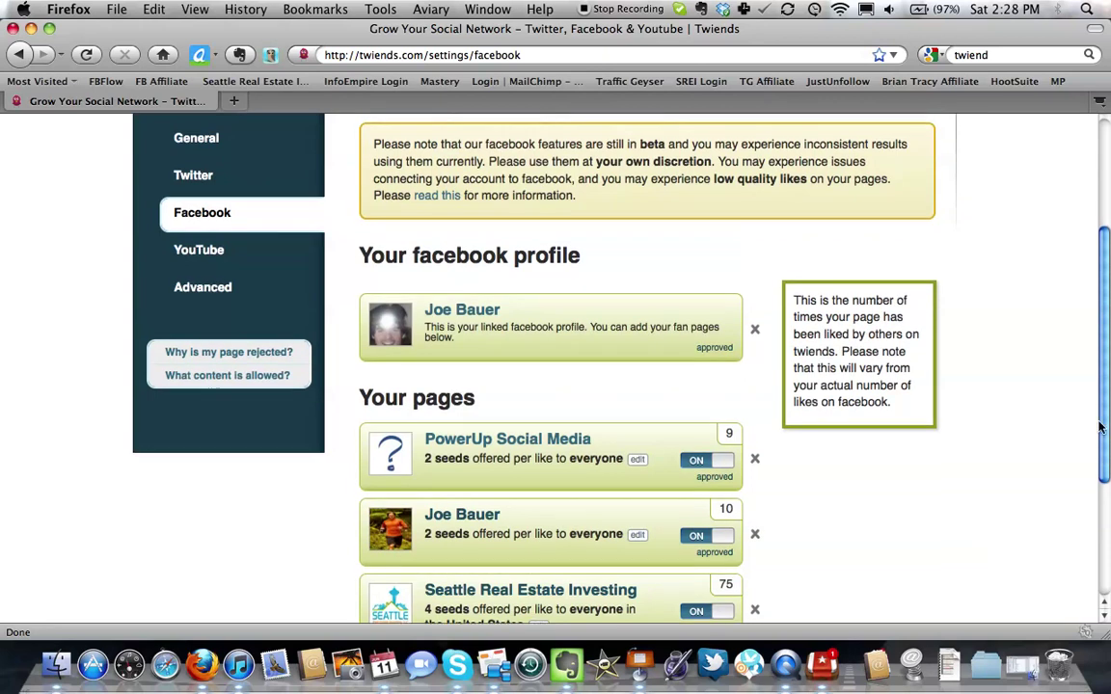
left_click_drag(1104, 453, 1099, 349)
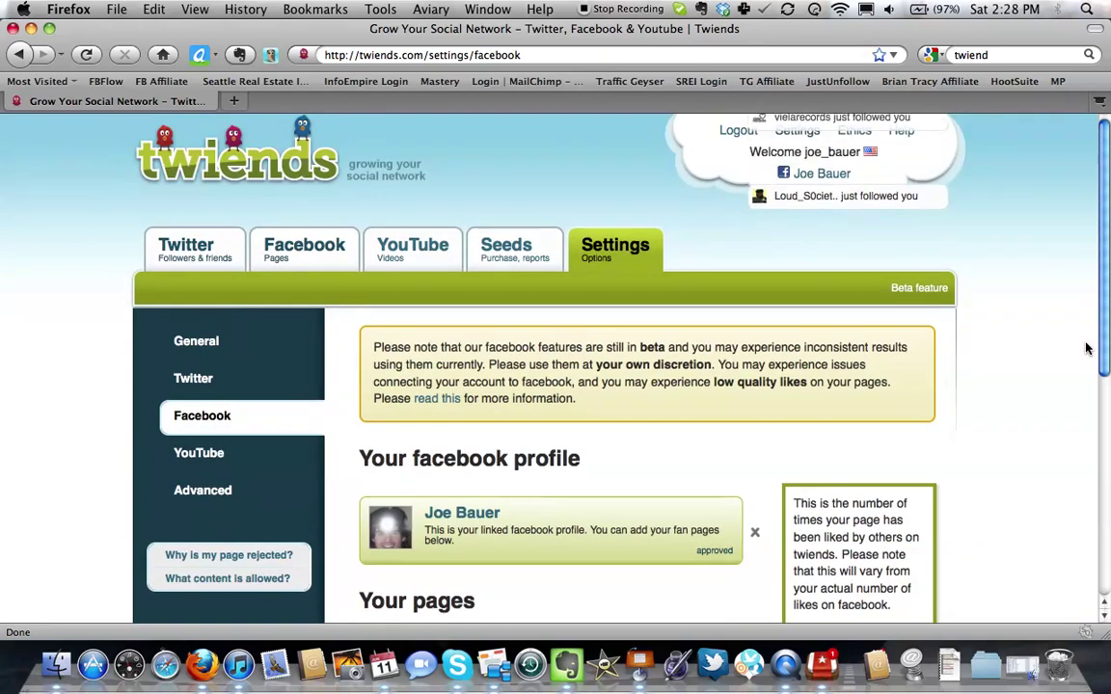